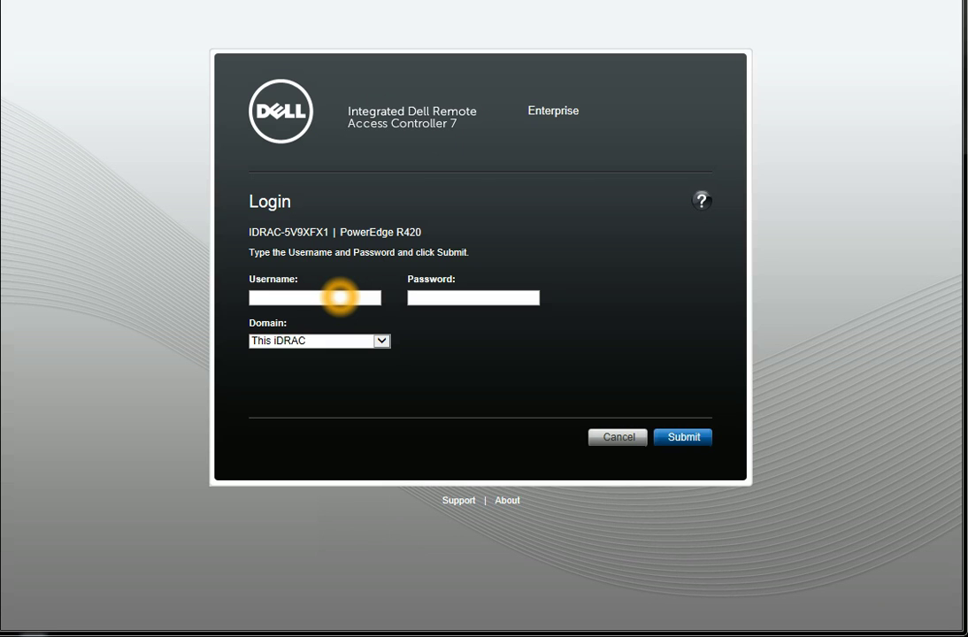
Log in to iDRAC7 with the administrator user name and password
{"action": "left_click", "coordinate": [340, 297]}
{"action": "type", "text": "testroot"}
{"action": "key", "text": "Tab"}
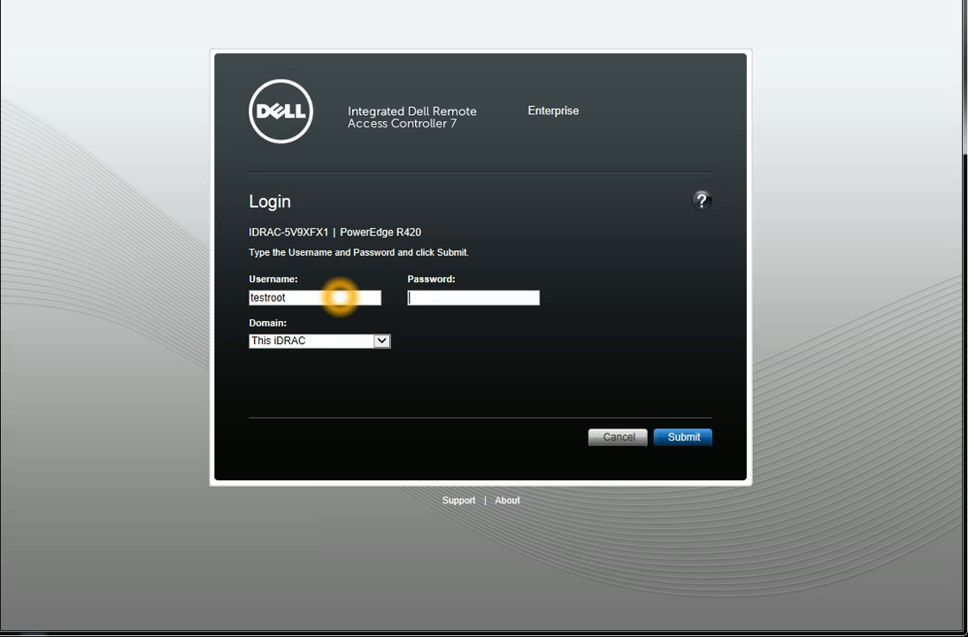
{"action": "type", "text": "calvin"}
{"action": "key", "text": "Return"}
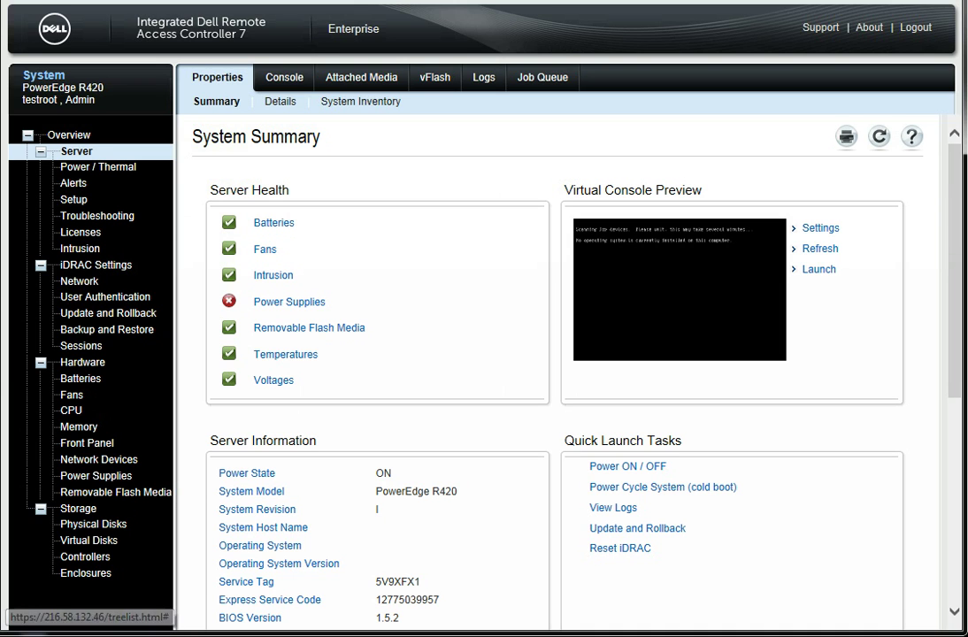
{"action": "left_click", "coordinate": [75, 298]}
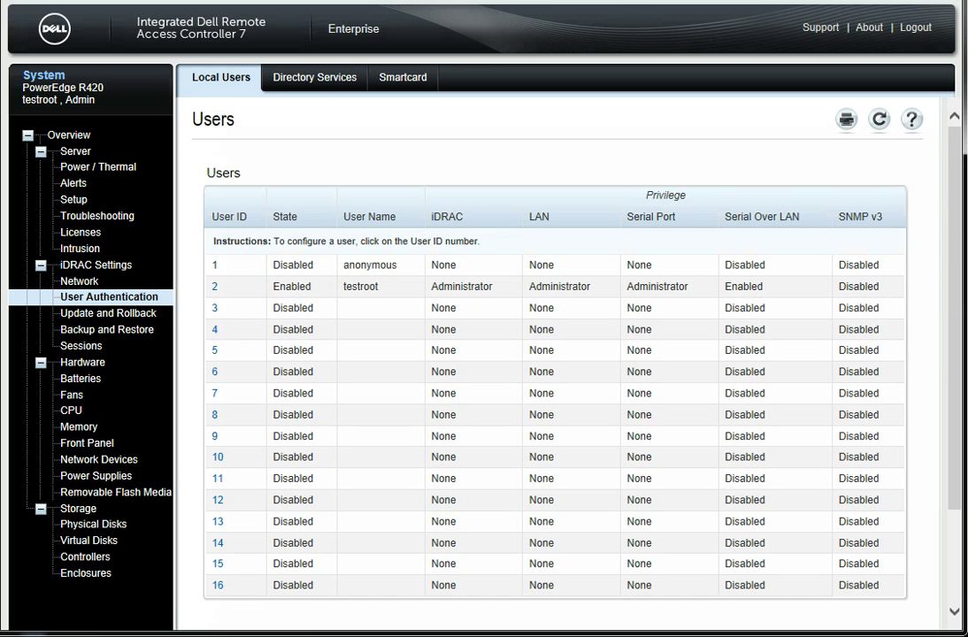
{"action": "left_click", "coordinate": [69, 136]}
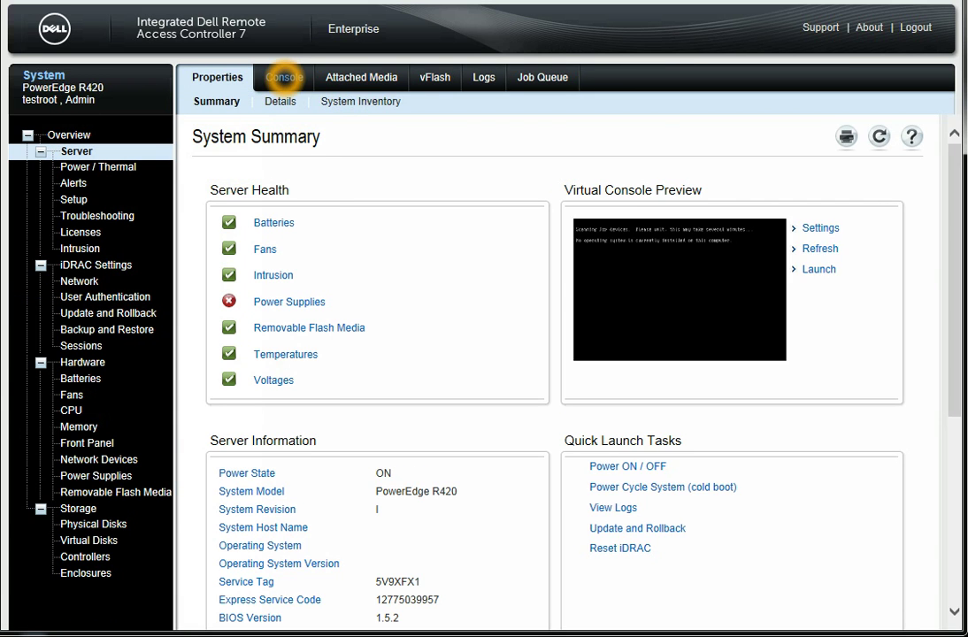
{"action": "left_click", "coordinate": [284, 77]}
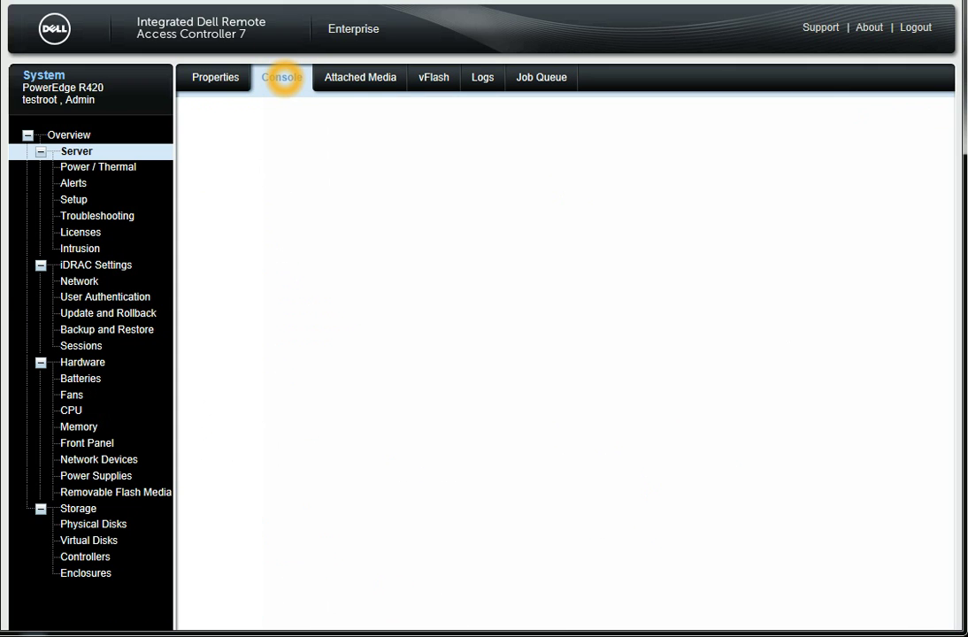
{"action": "left_click", "coordinate": [258, 273]}
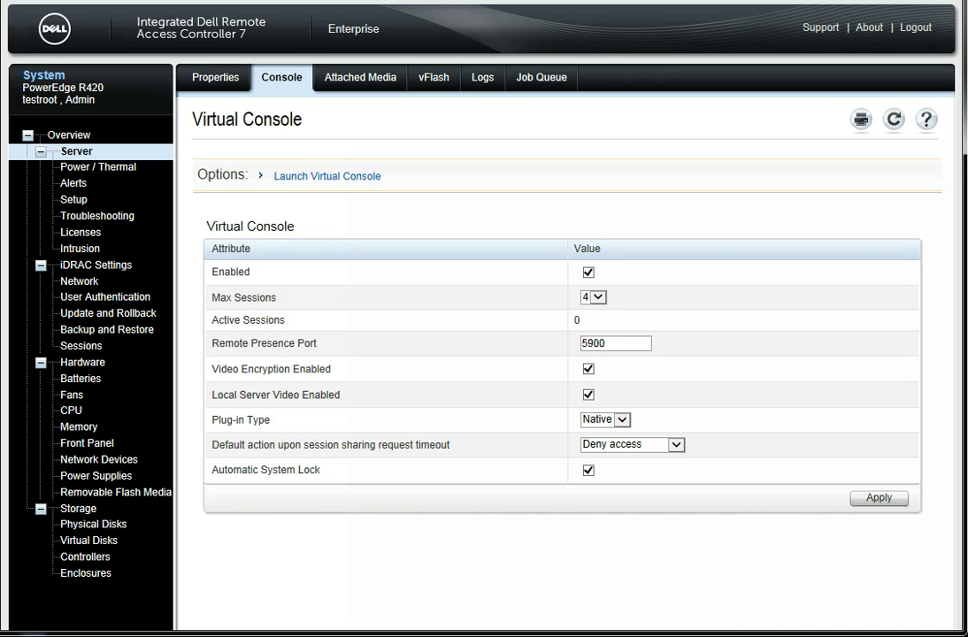
{"action": "left_click", "coordinate": [294, 176]}
{"action": "left_click", "coordinate": [69, 134]}
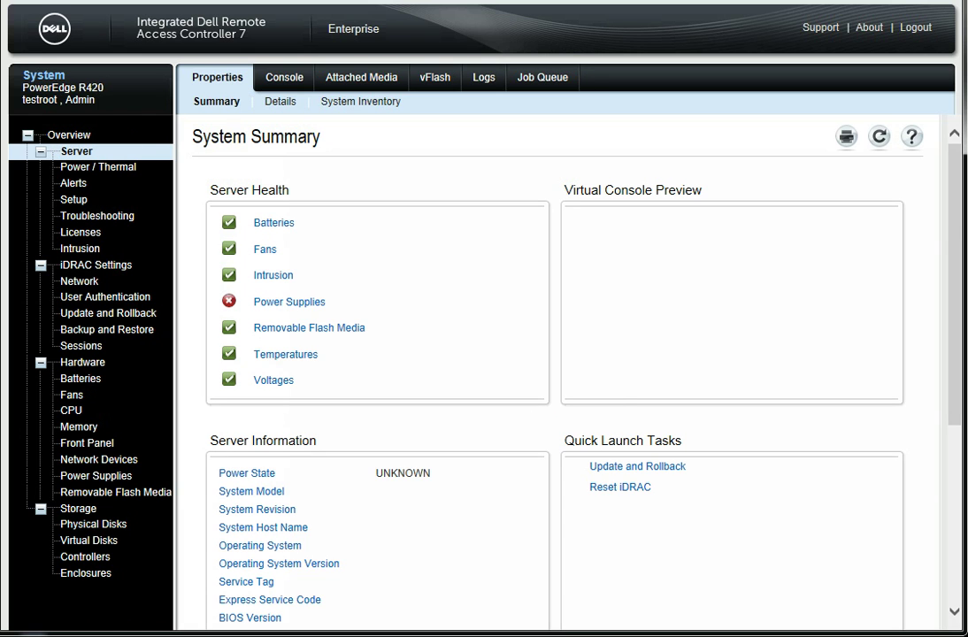
{"action": "left_click", "coordinate": [645, 270]}
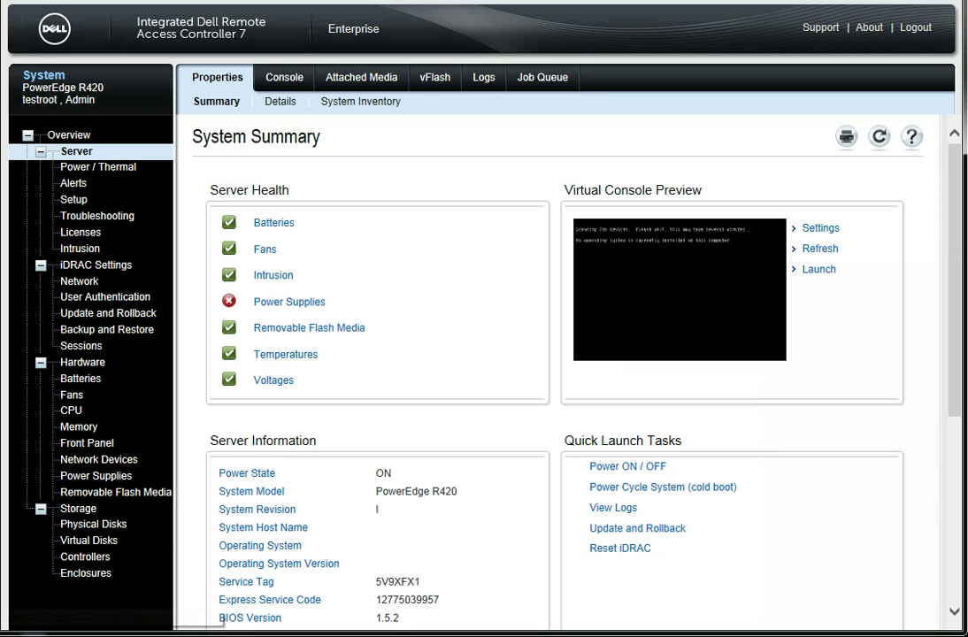
Launch the Virtual Console from the preview, allowing the add-on and running it past the certificate warning
{"action": "left_click", "coordinate": [816, 270]}
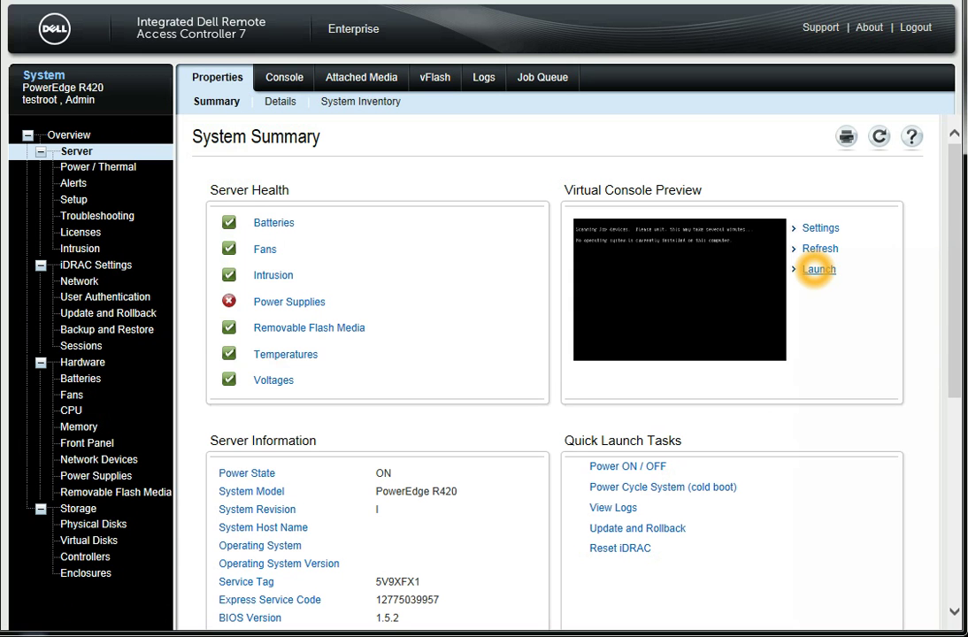
{"action": "left_click", "coordinate": [816, 270]}
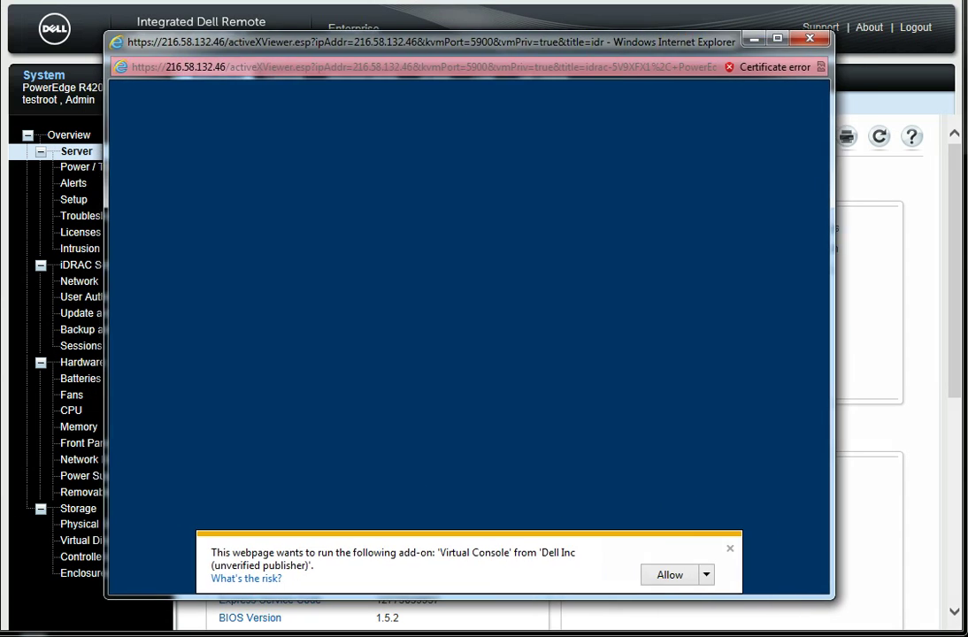
{"action": "left_click_drag", "start_coordinate": [674, 41], "coordinate": [691, 33]}
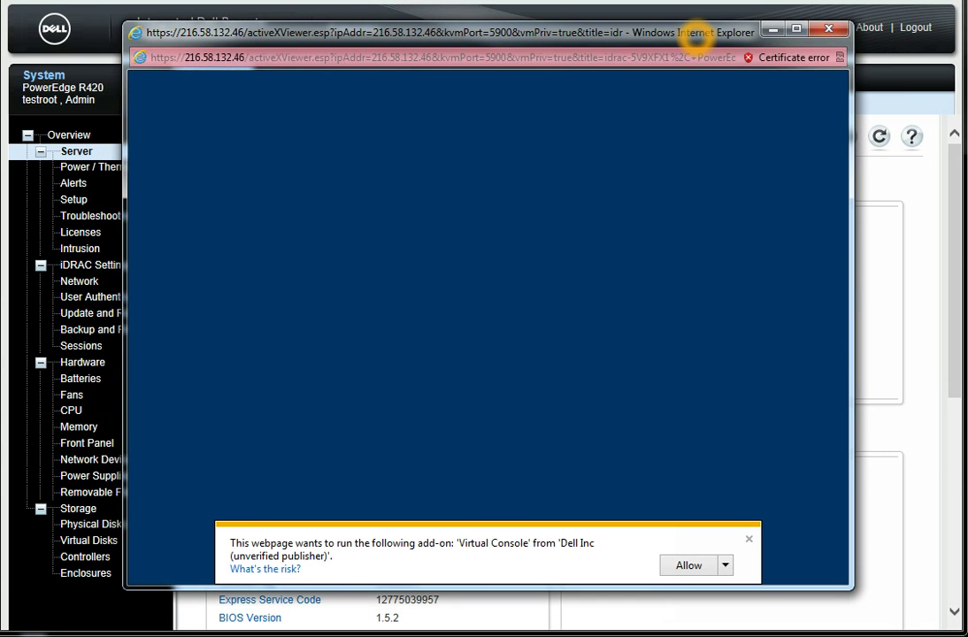
{"action": "left_click", "coordinate": [449, 547]}
{"action": "left_click", "coordinate": [688, 565]}
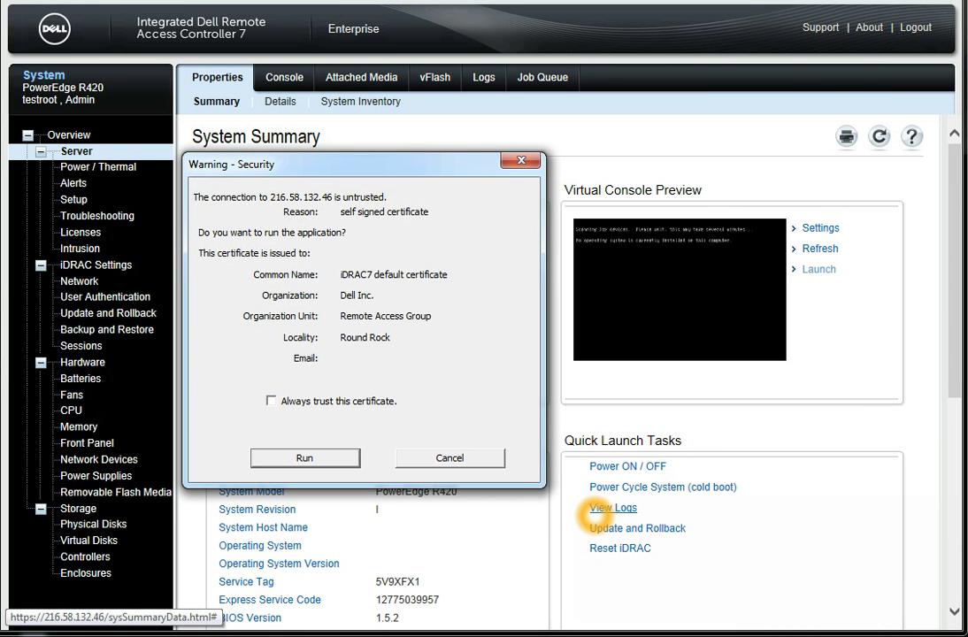
{"action": "left_click", "coordinate": [324, 457]}
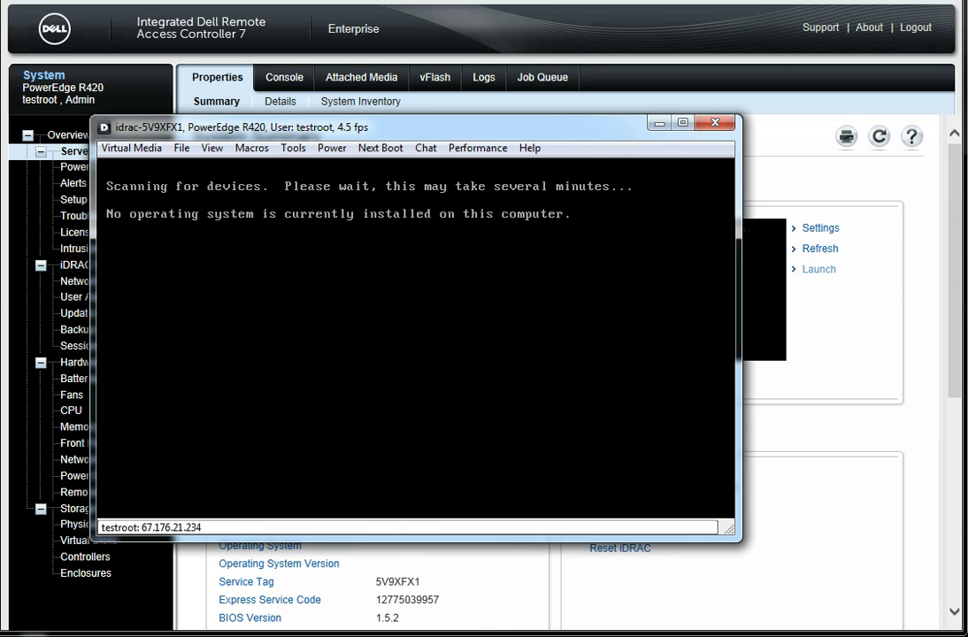
Look through the Power menu's server power options in the console viewer
{"action": "left_click", "coordinate": [331, 147]}
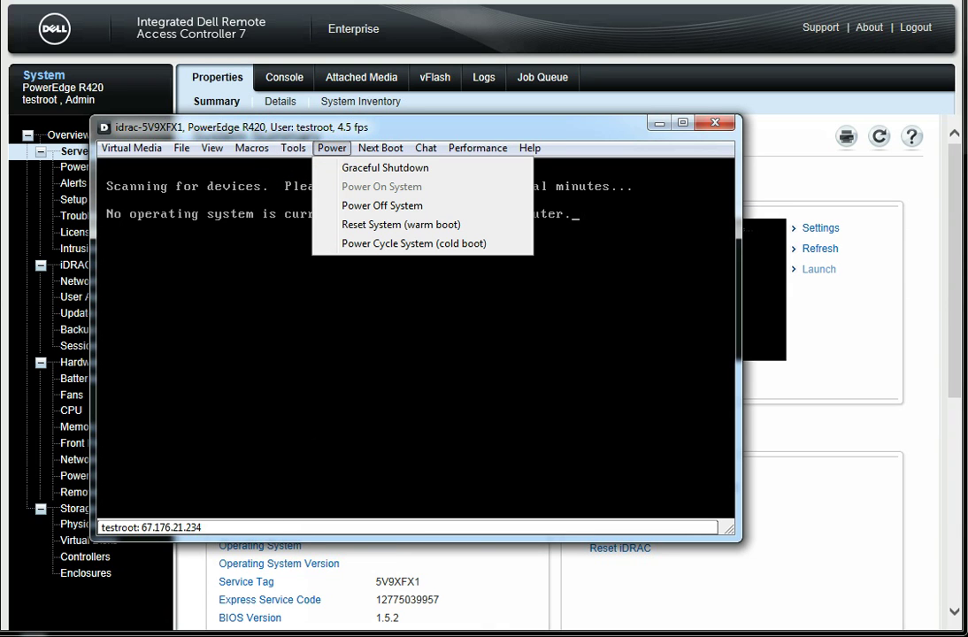
{"action": "left_click", "coordinate": [381, 188]}
{"action": "left_click", "coordinate": [425, 188]}
{"action": "left_click", "coordinate": [456, 188]}
{"action": "left_click", "coordinate": [456, 190]}
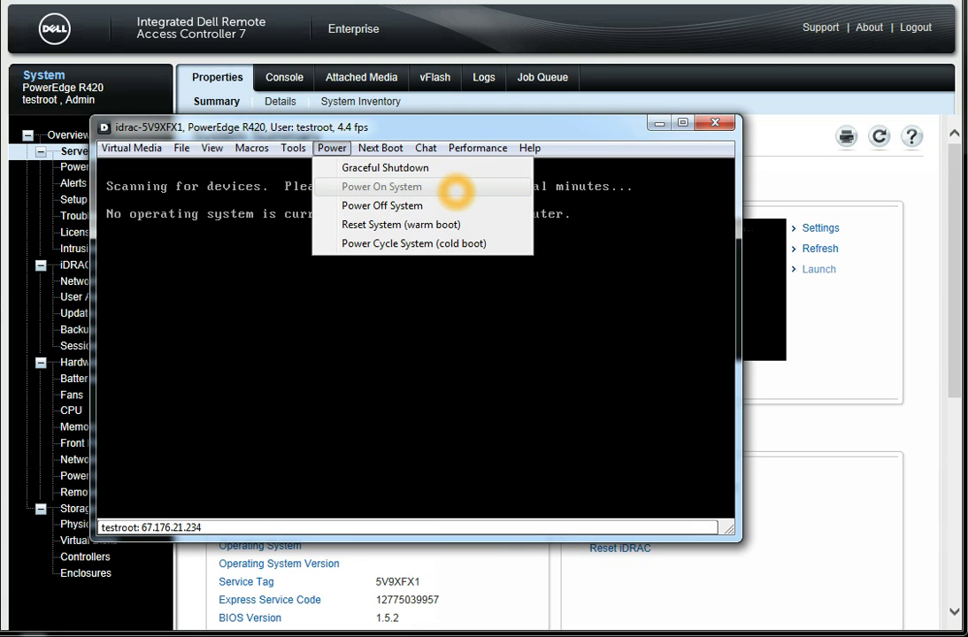
{"action": "left_click", "coordinate": [453, 190]}
{"action": "left_click", "coordinate": [453, 217]}
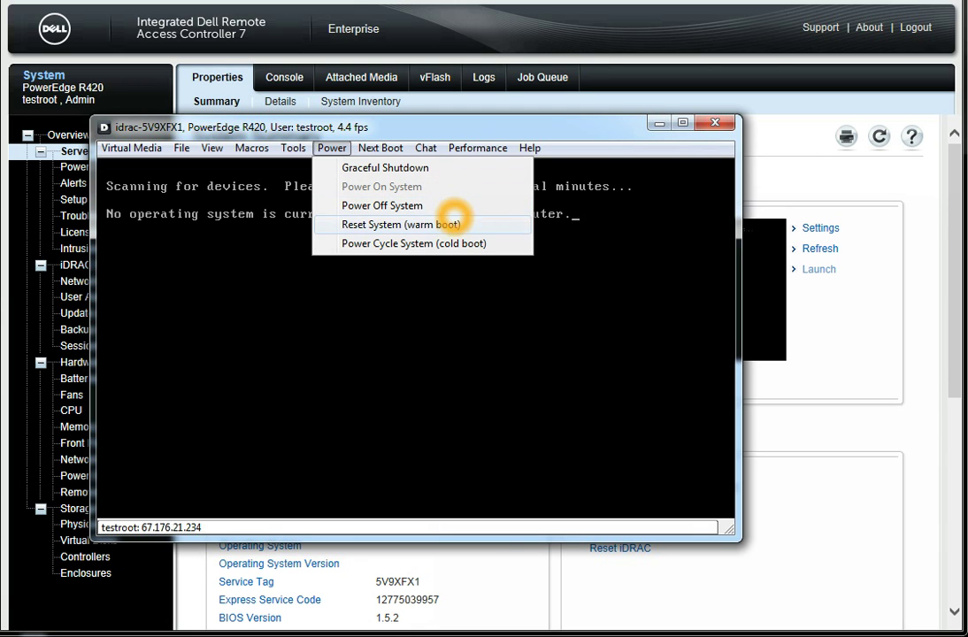
Reboot the server by sending the Ctrl-Alt-Del keyboard macro
{"action": "left_click", "coordinate": [293, 148]}
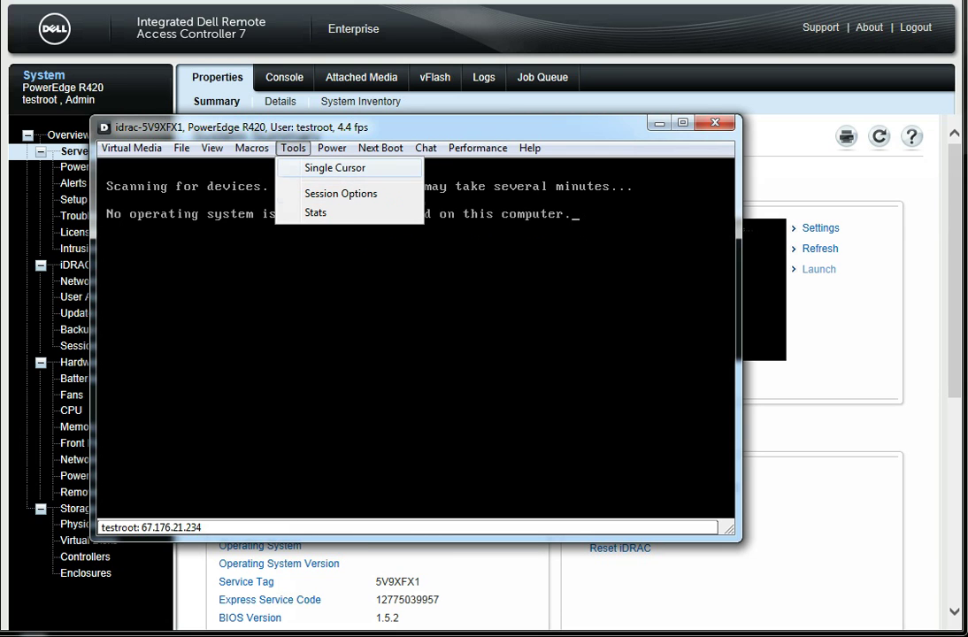
{"action": "left_click", "coordinate": [252, 148]}
{"action": "left_click", "coordinate": [285, 168]}
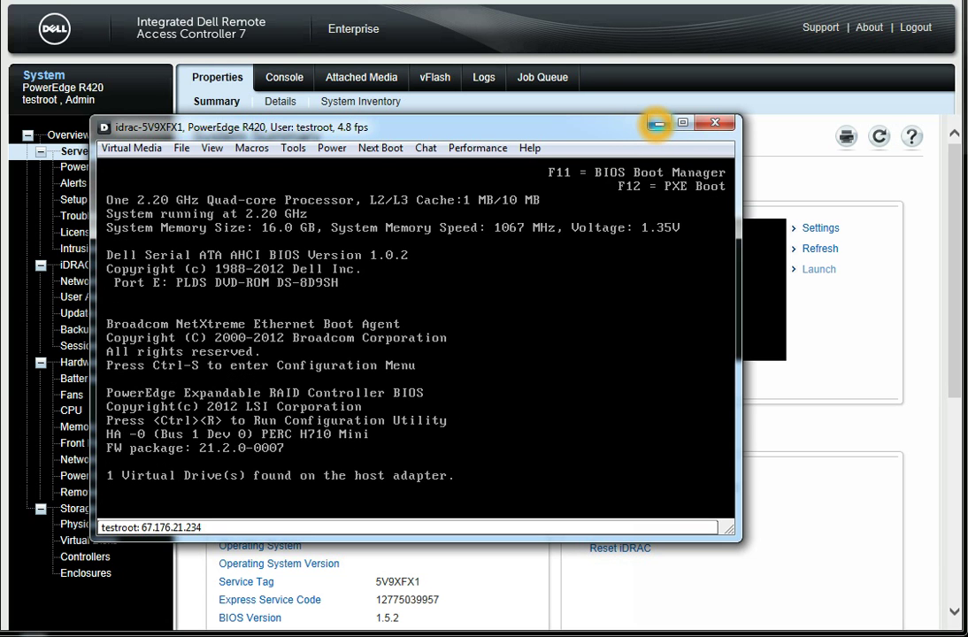
Minimize the console and view the System Event Log sorted by Severity
{"action": "left_click", "coordinate": [655, 124]}
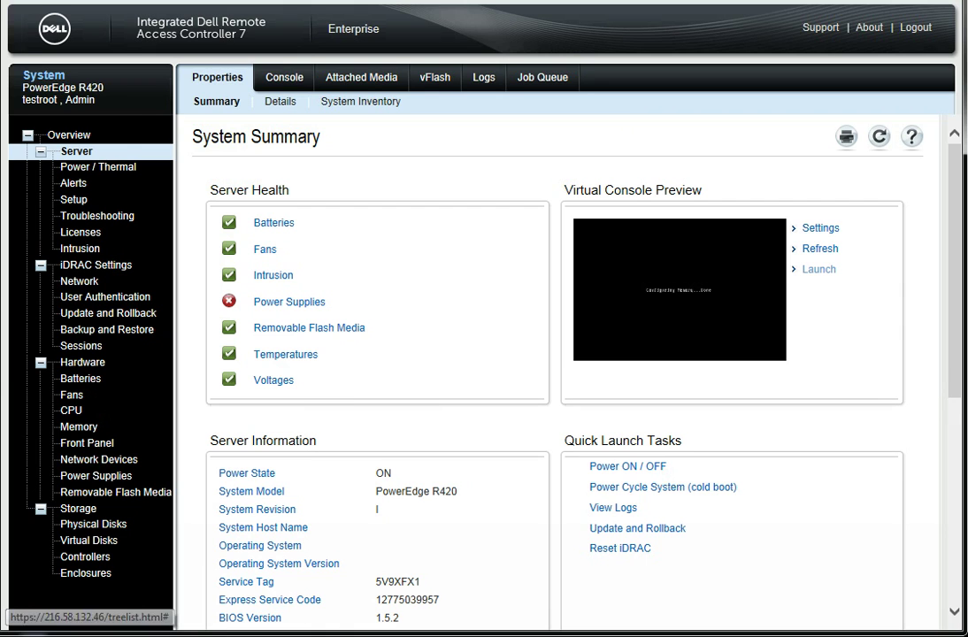
{"action": "left_click", "coordinate": [484, 78]}
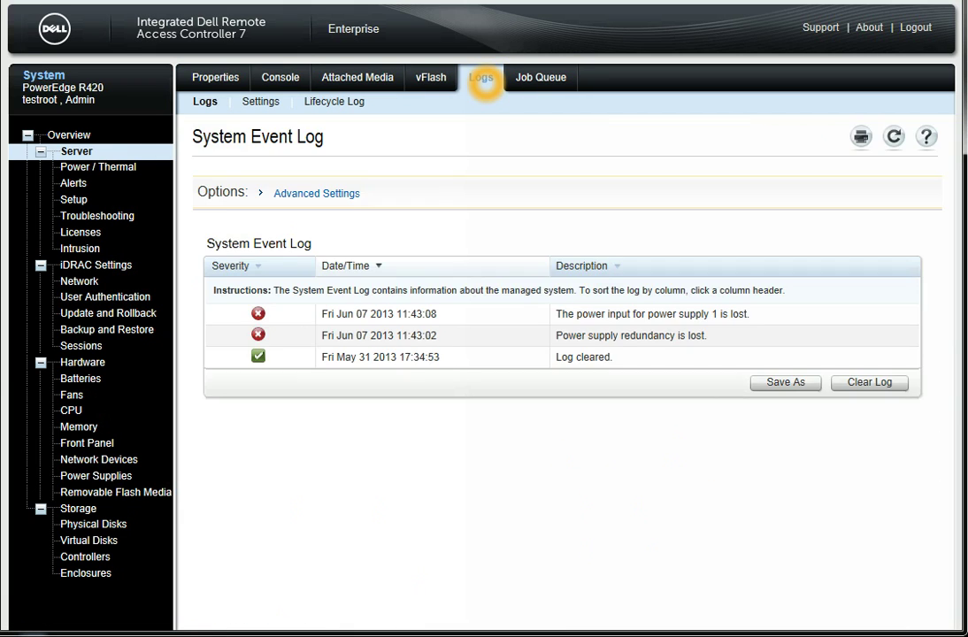
{"action": "left_click", "coordinate": [281, 263]}
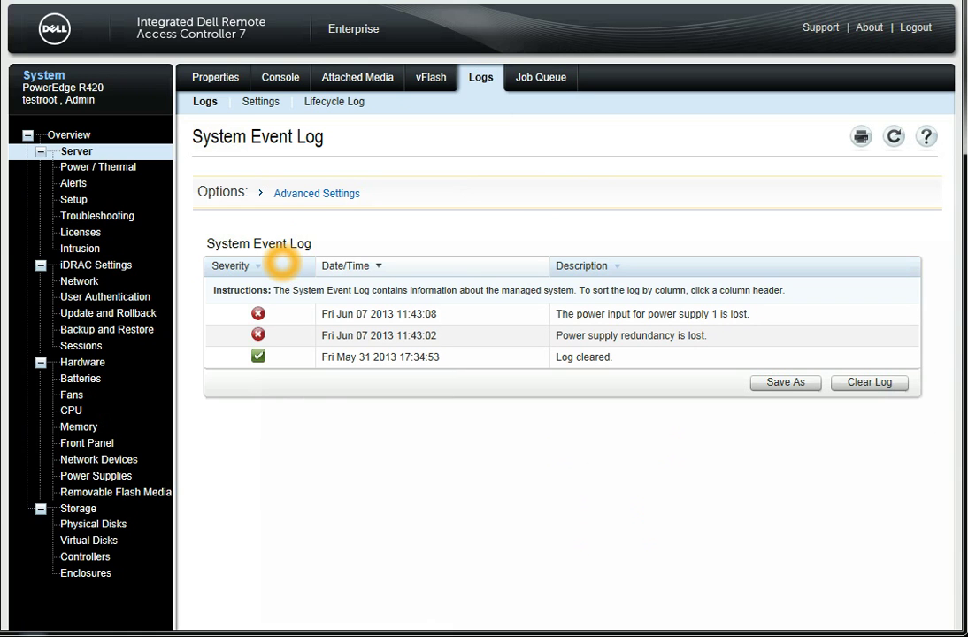